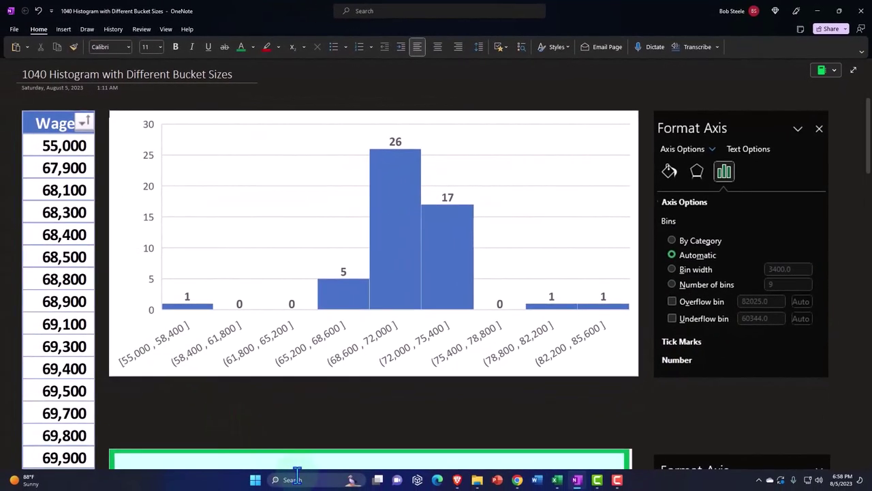
# Step: Open Windows Calculator in always-on-top compact mode over the histogram chart
pyautogui.click(291, 479)
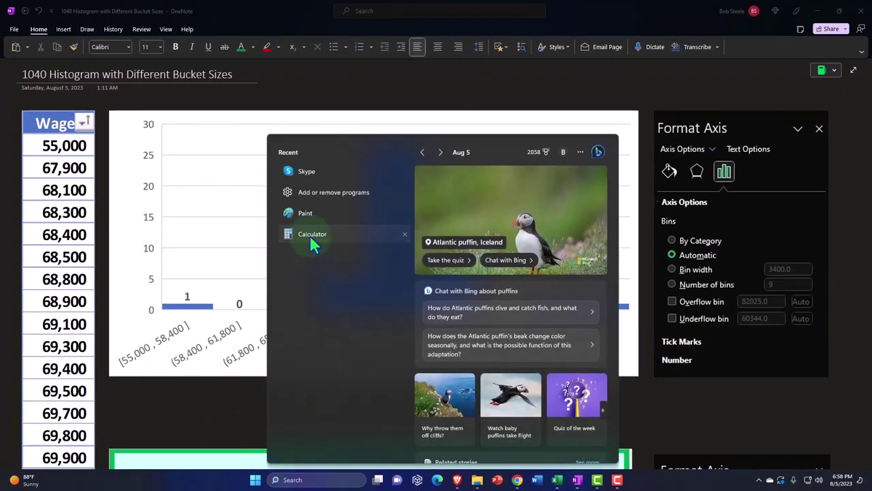
pyautogui.click(310, 234)
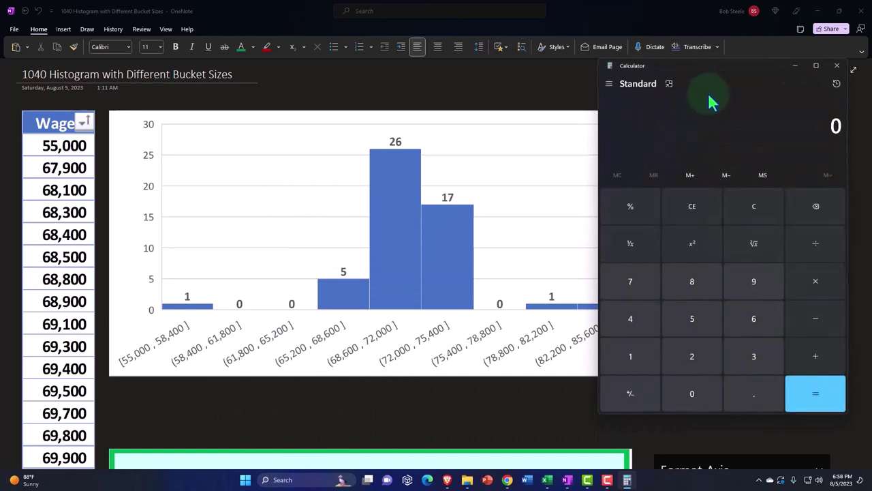
pyautogui.click(673, 85)
pyautogui.moveTo(803, 17); pyautogui.dragTo(584, 77)
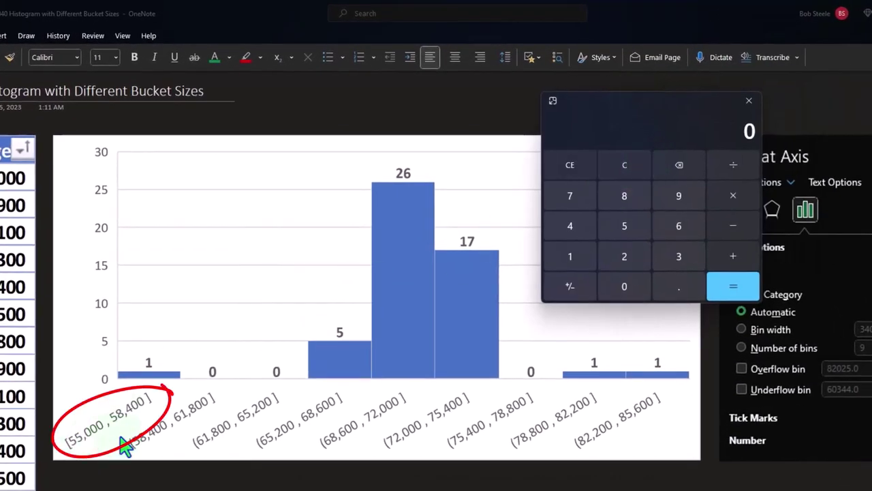
pyautogui.write('58400')
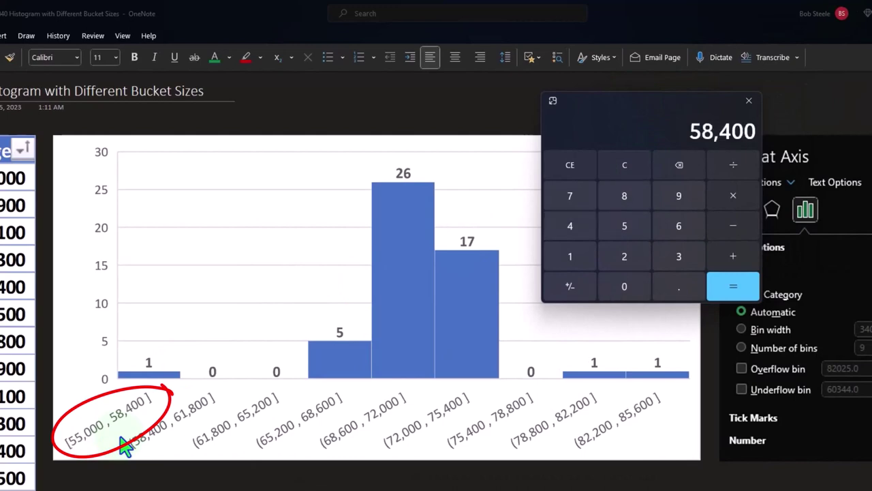
pyautogui.write('-55000')
pyautogui.press('Return')
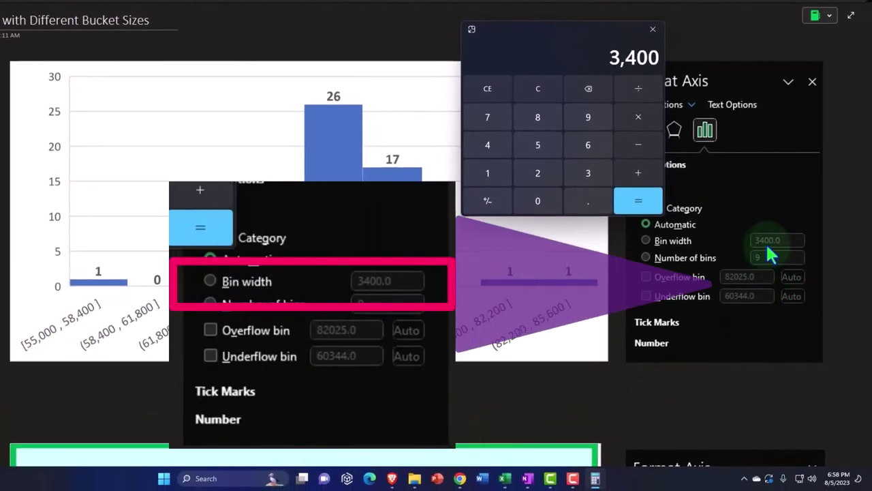
pyautogui.moveTo(544, 30); pyautogui.dragTo(667, 0)
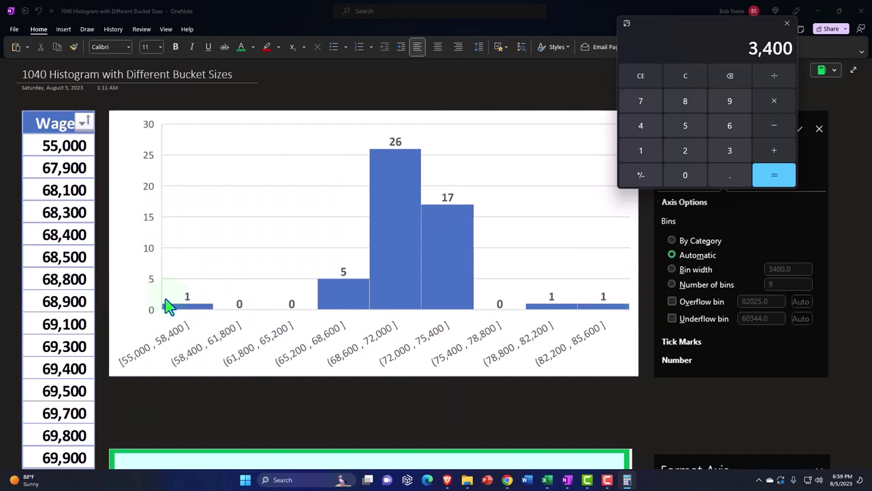
pyautogui.scroll(-5, 167, 306)
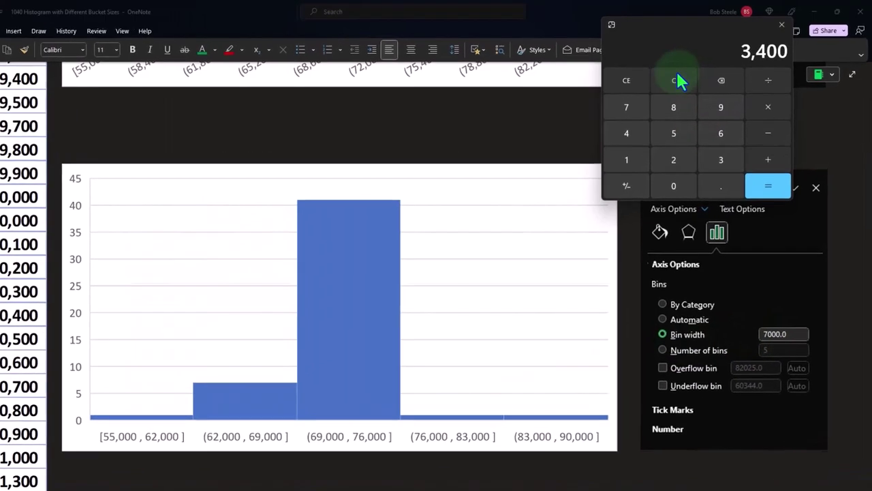
pyautogui.click(677, 81)
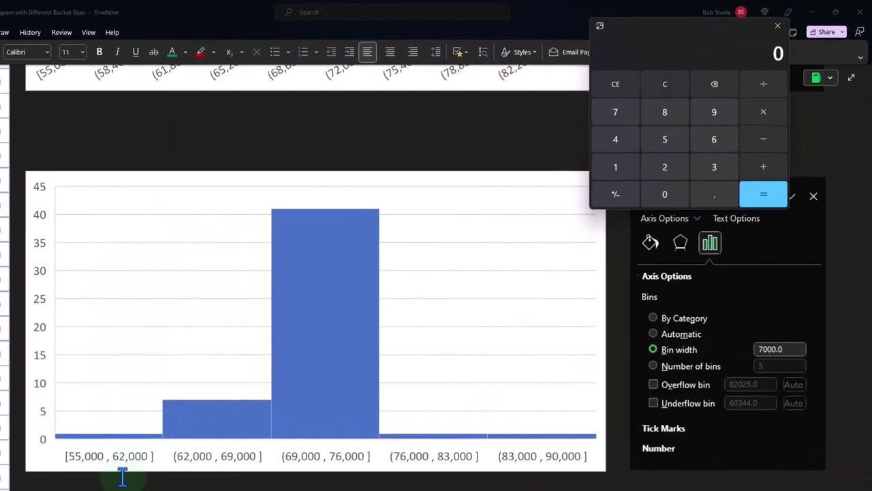
pyautogui.write('62000')
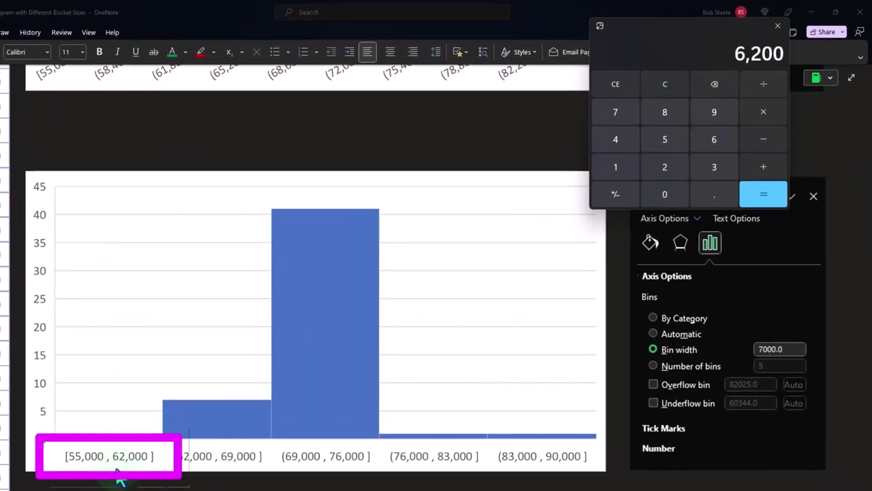
pyautogui.write('-55000')
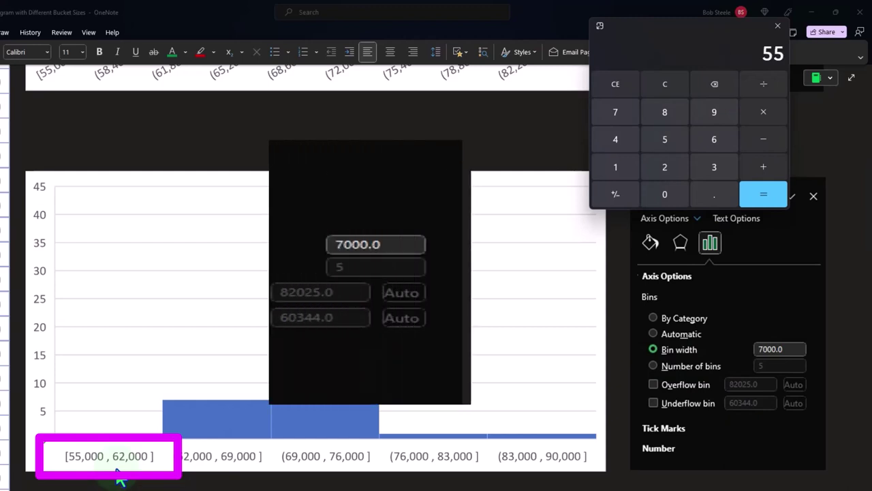
pyautogui.press('Return')
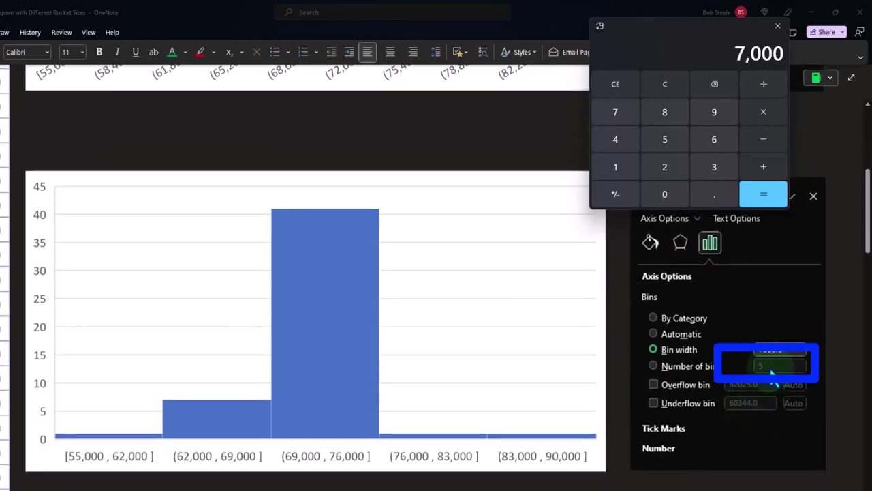
pyautogui.click(777, 26)
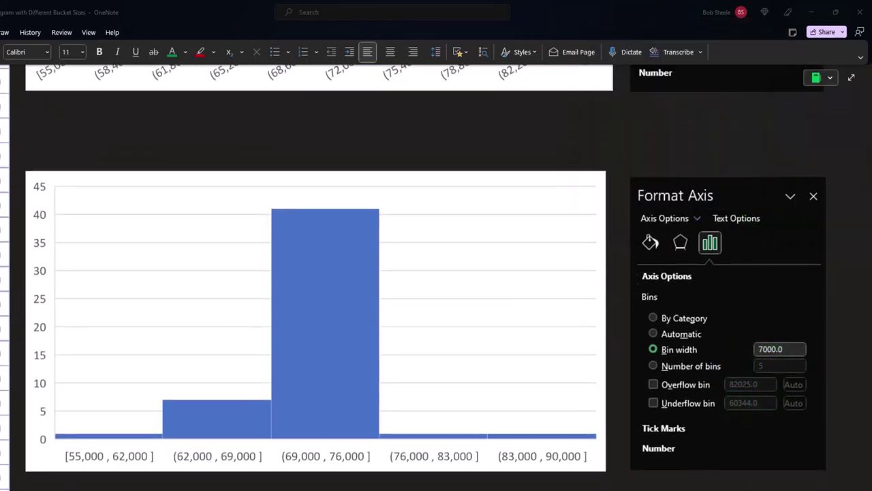
# Step: Compare the automatic-bin and 7000-width charts, then select the 200-width-bin histogram
pyautogui.scroll(5, 458, 450)
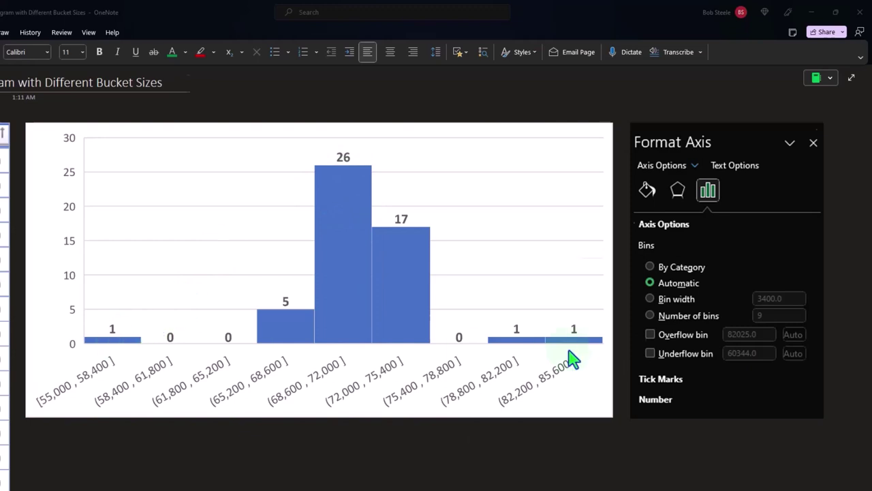
pyautogui.scroll(-5, 571, 354)
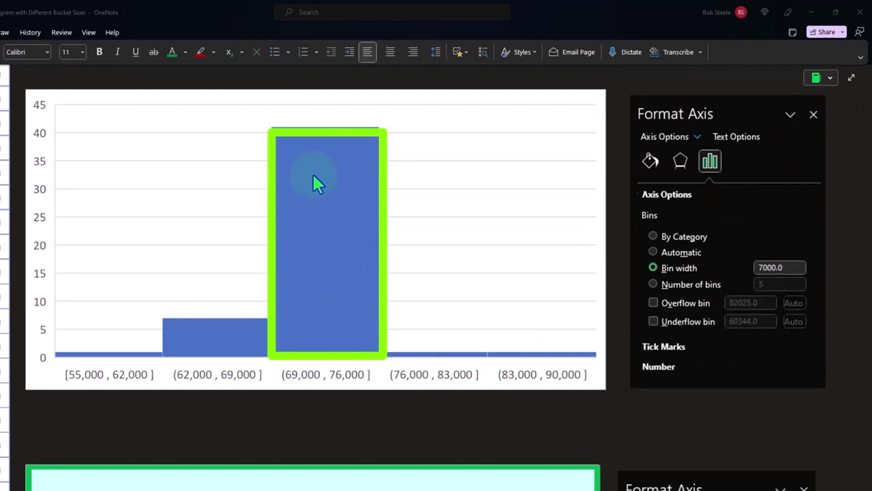
pyautogui.scroll(-2, 313, 175)
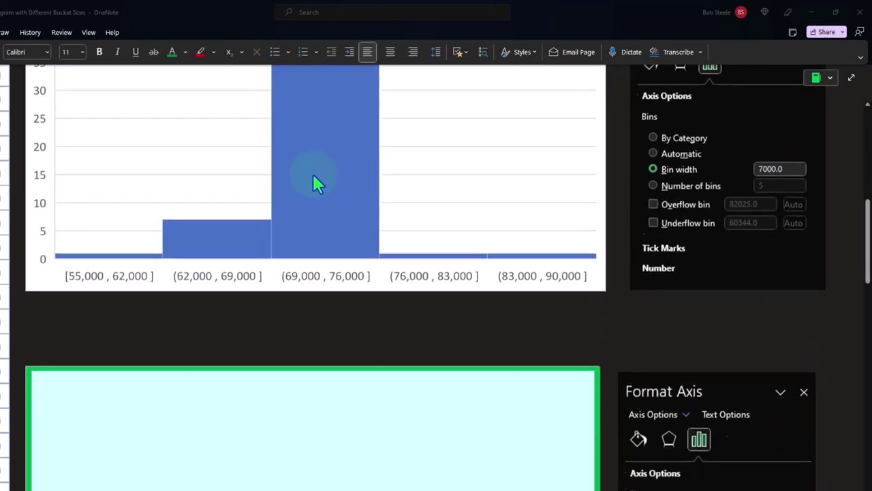
pyautogui.scroll(-5, 315, 182)
pyautogui.click(358, 235)
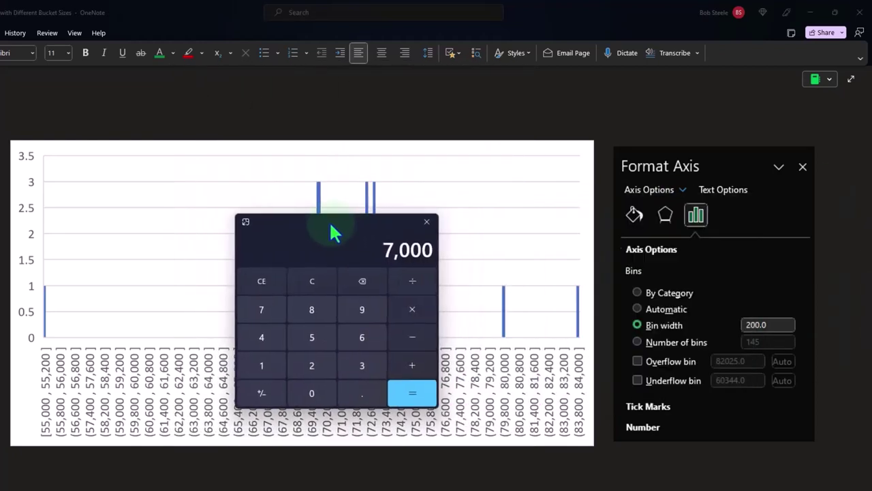
# Step: Reset Calculator to 0 and move it off the right edge of the screen
pyautogui.click(313, 282)
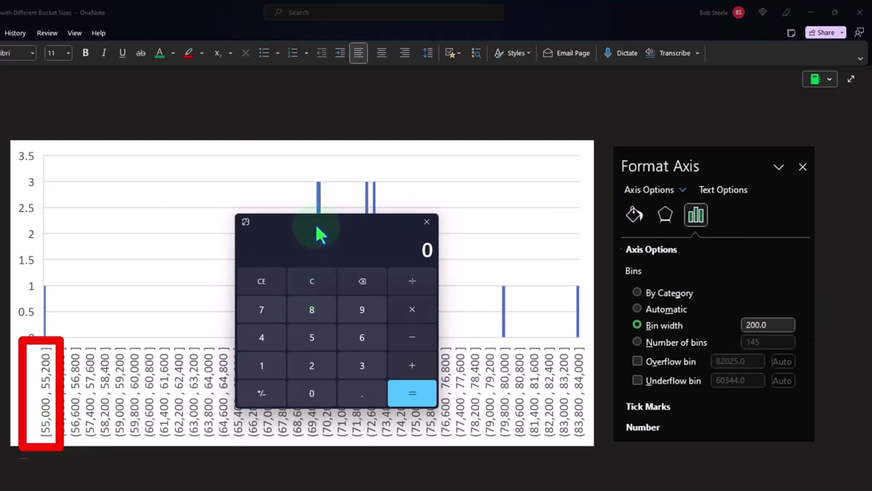
pyautogui.moveTo(315, 222); pyautogui.dragTo(871, 197)
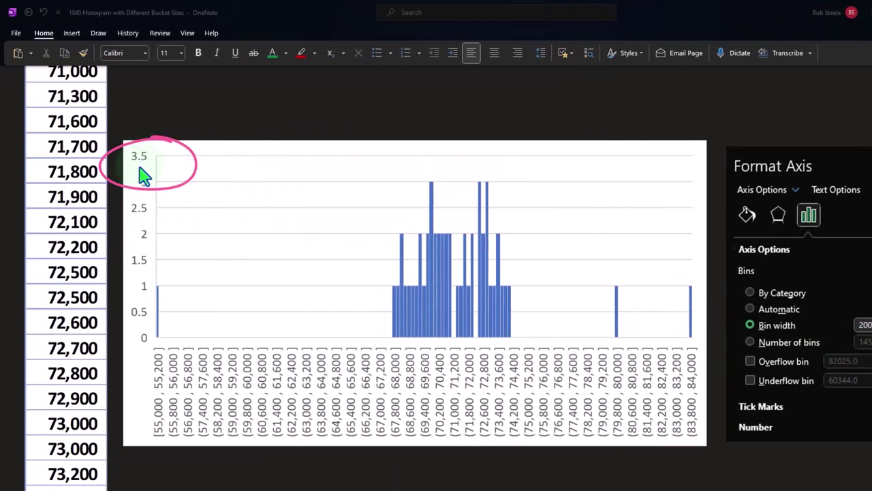
pyautogui.scroll(6, 143, 174)
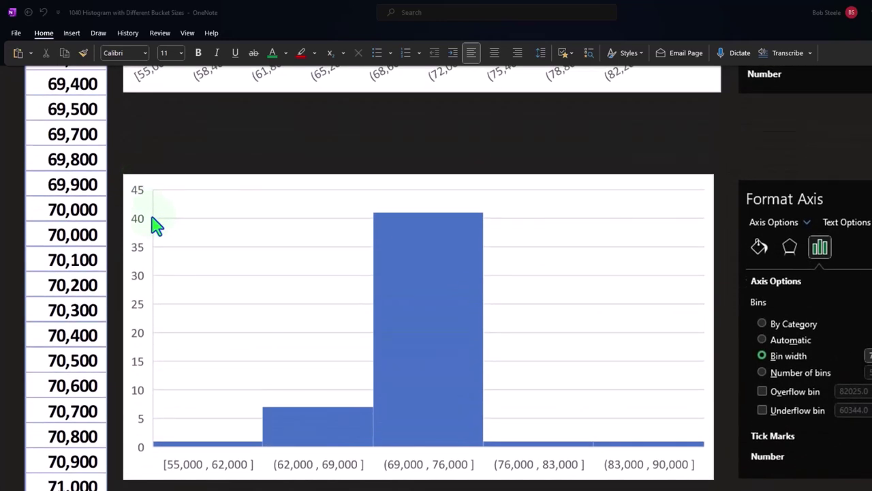
pyautogui.scroll(5, 147, 234)
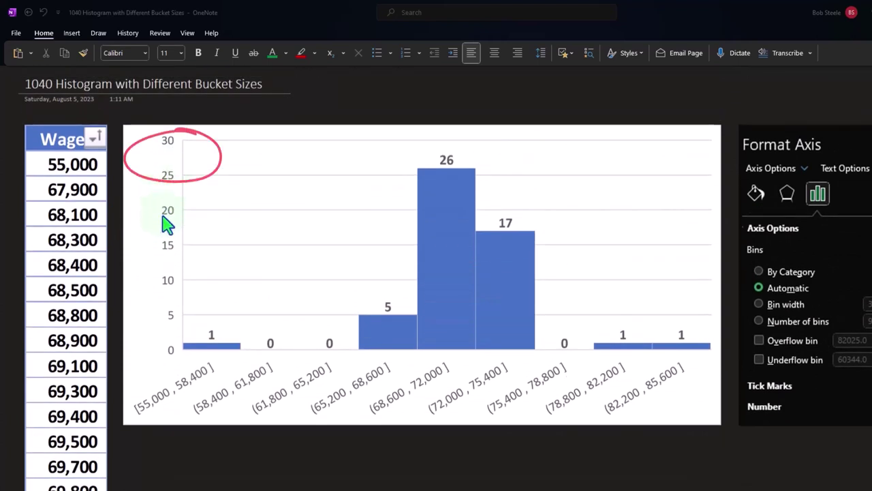
pyautogui.scroll(-5, 189, 292)
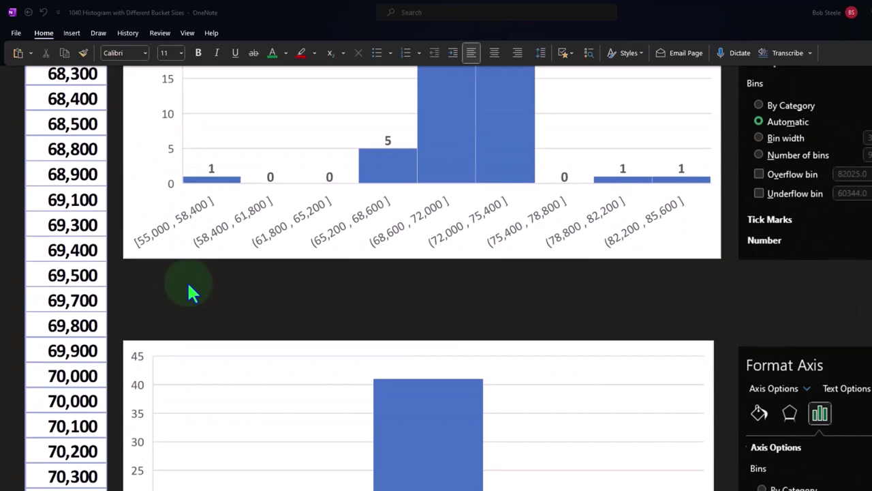
pyautogui.scroll(-15, 188, 285)
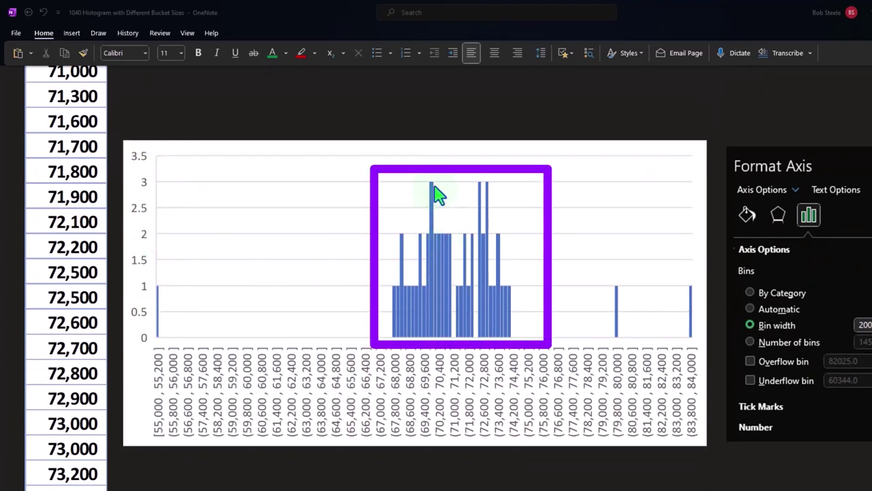
pyautogui.scroll(5, 435, 185)
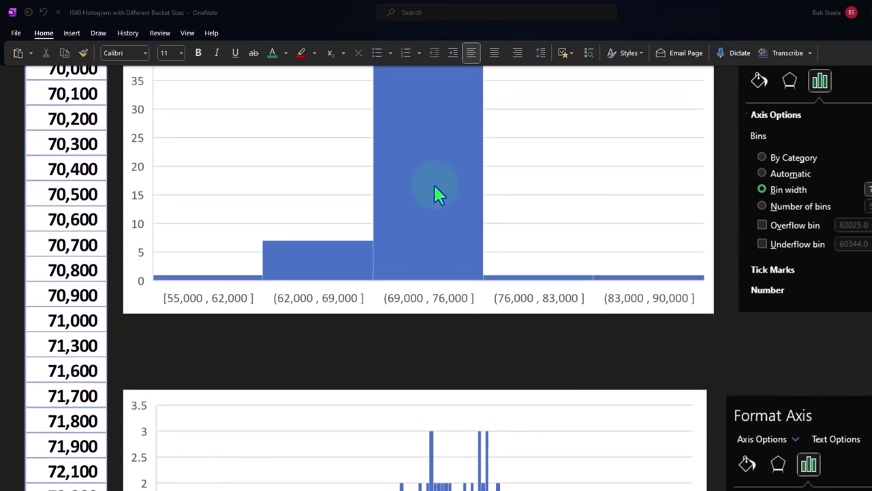
pyautogui.scroll(1, 433, 191)
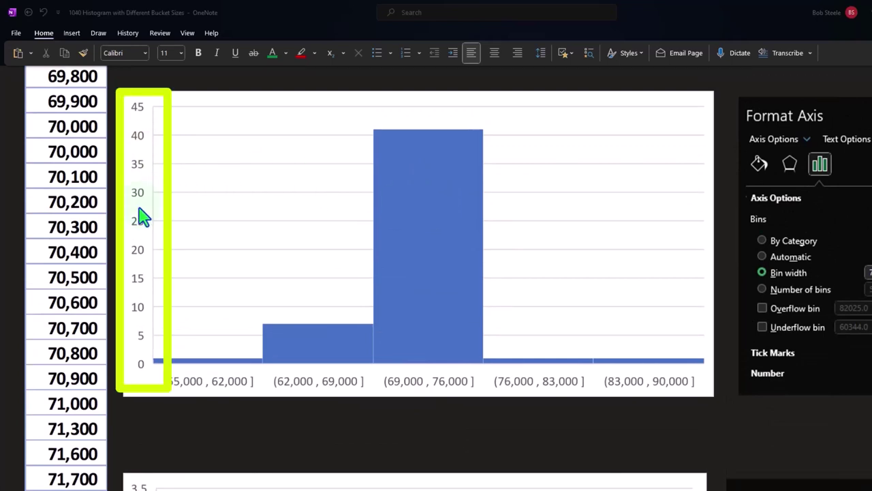
pyautogui.scroll(-5, 141, 217)
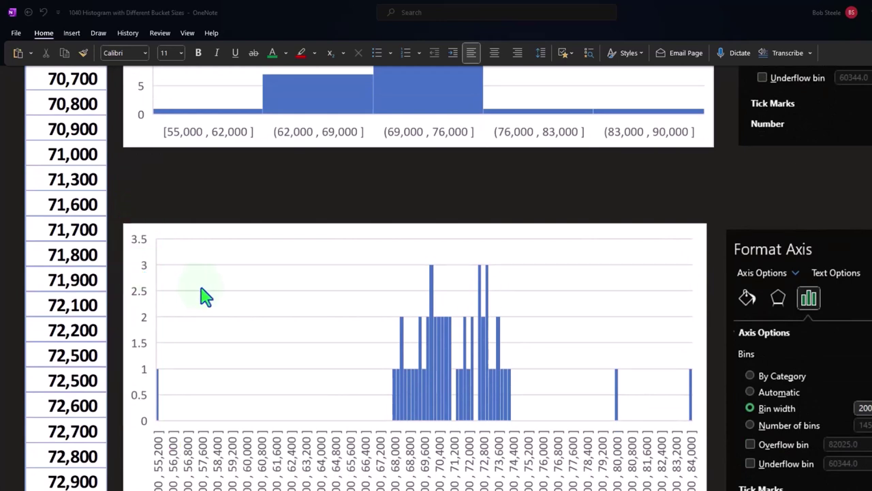
pyautogui.scroll(-4, 201, 296)
# Step: Select the green-framed picture to show the histogram with a 0–100 vertical axis
pyautogui.scroll(2, 204, 296)
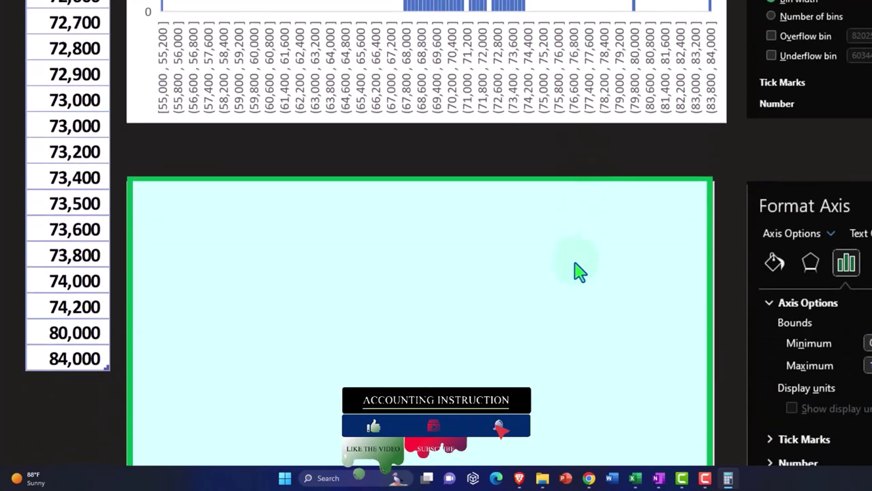
pyautogui.click(577, 272)
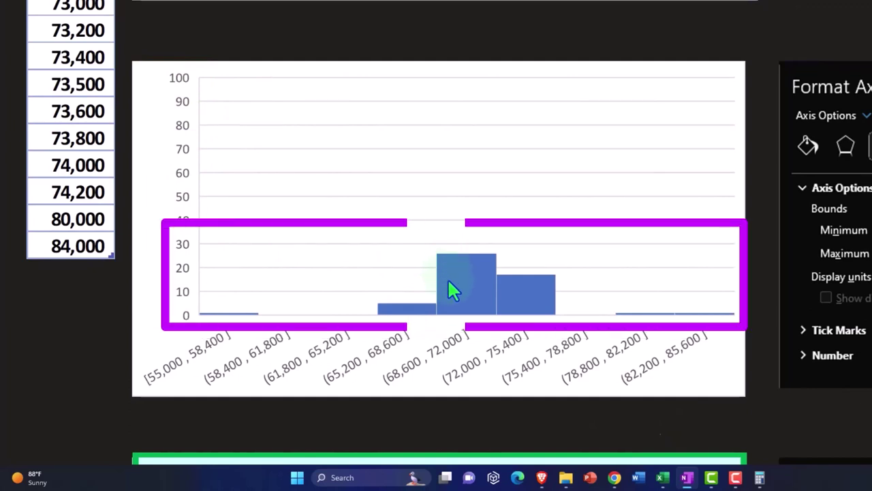
pyautogui.scroll(10, 447, 276)
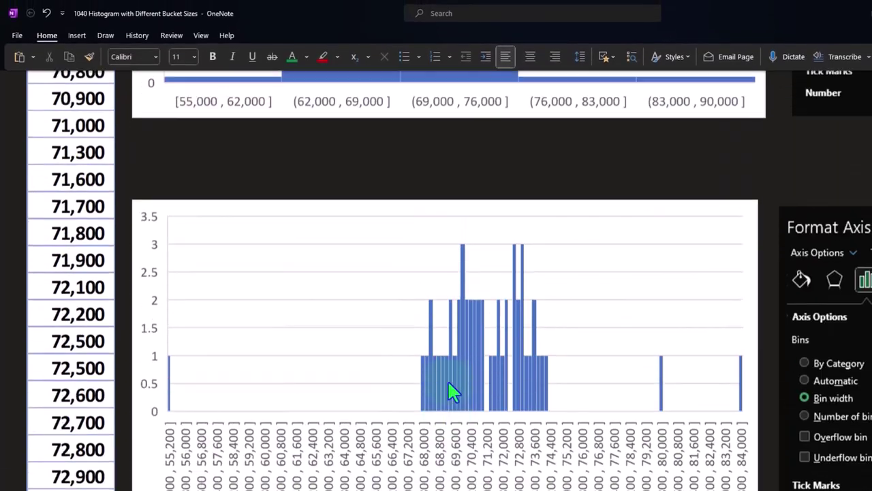
pyautogui.scroll(5, 448, 380)
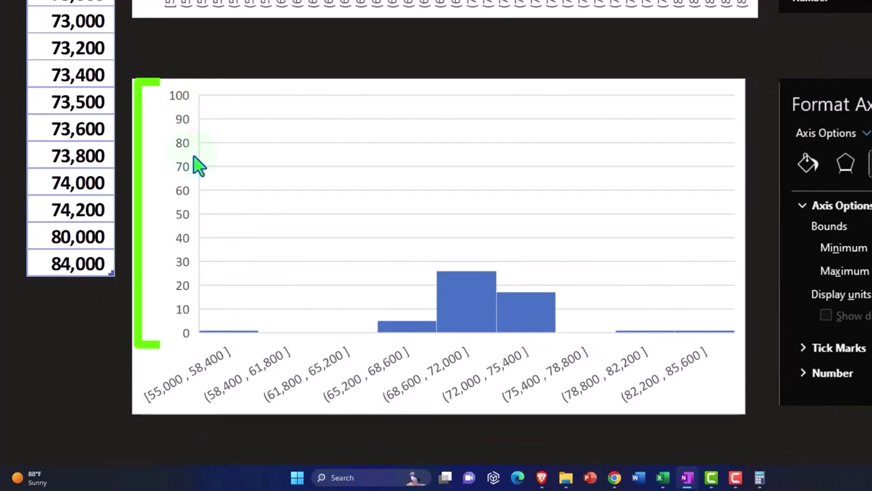
pyautogui.scroll(-4, 196, 165)
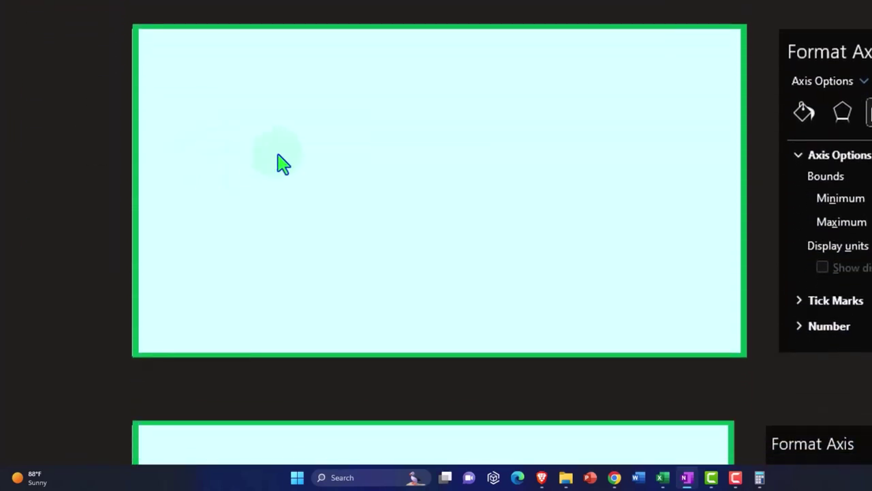
# Step: Select the green-framed picture and bring it into view beside the overflow/underflow bin settings
pyautogui.click(280, 162)
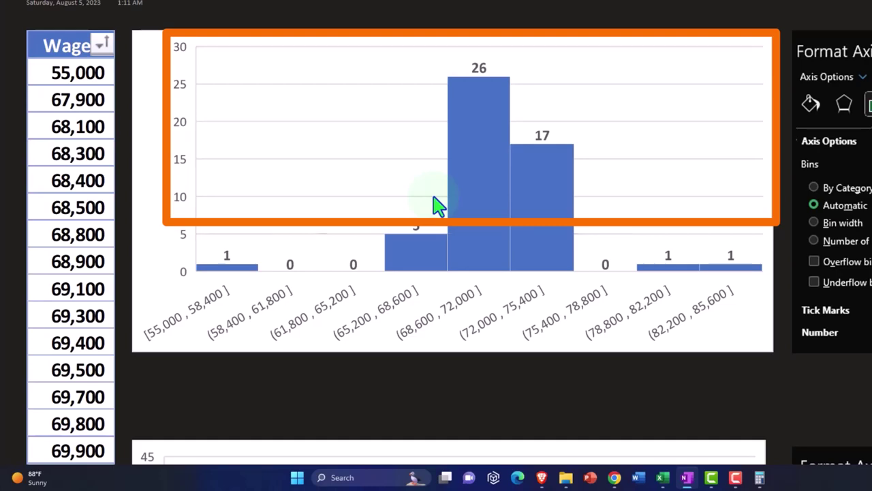
pyautogui.scroll(-20, 436, 204)
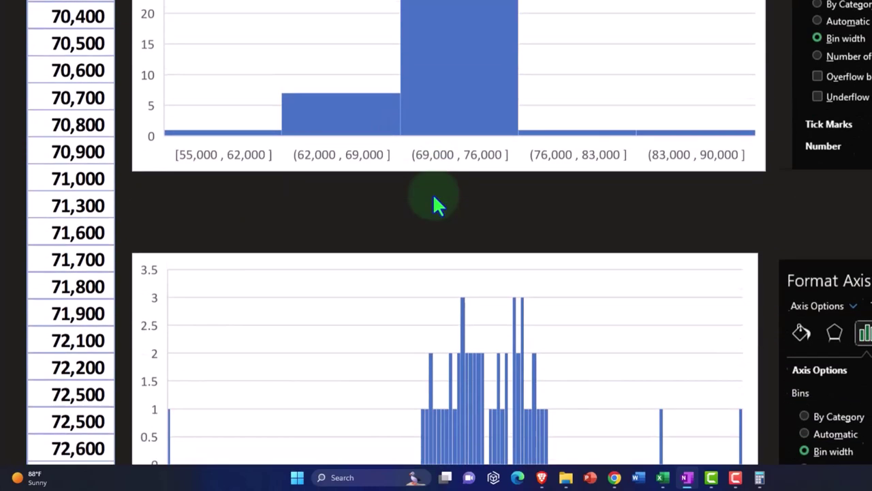
pyautogui.scroll(2, 438, 205)
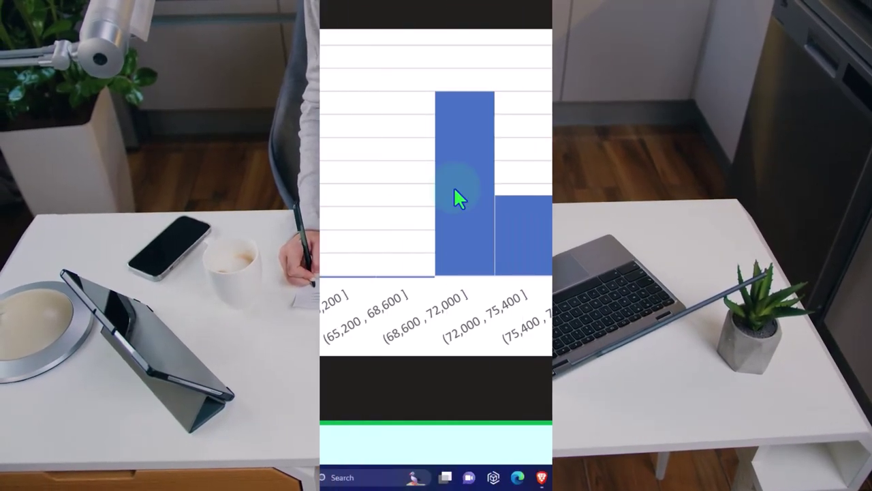
pyautogui.scroll(-2, 453, 186)
pyautogui.scroll(-6, 454, 190)
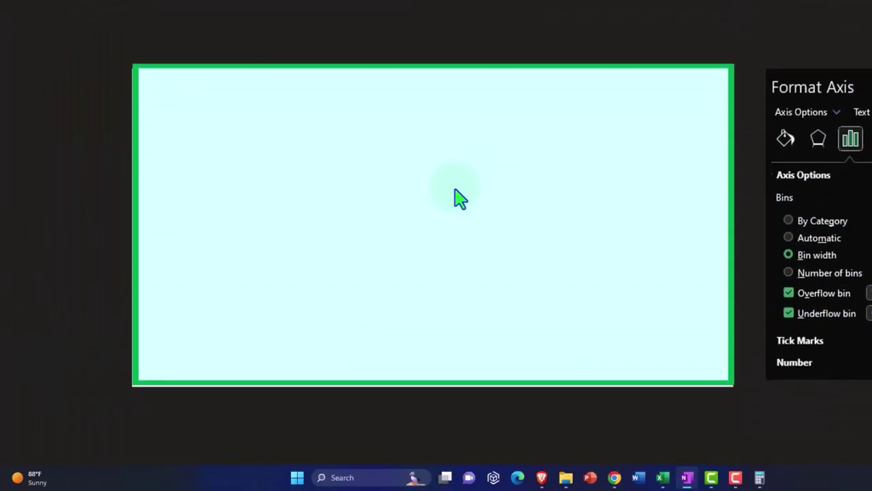
# Step: Select the blank chart box for the 2000-width chart, then scroll up to Automatic bins
pyautogui.click(455, 189)
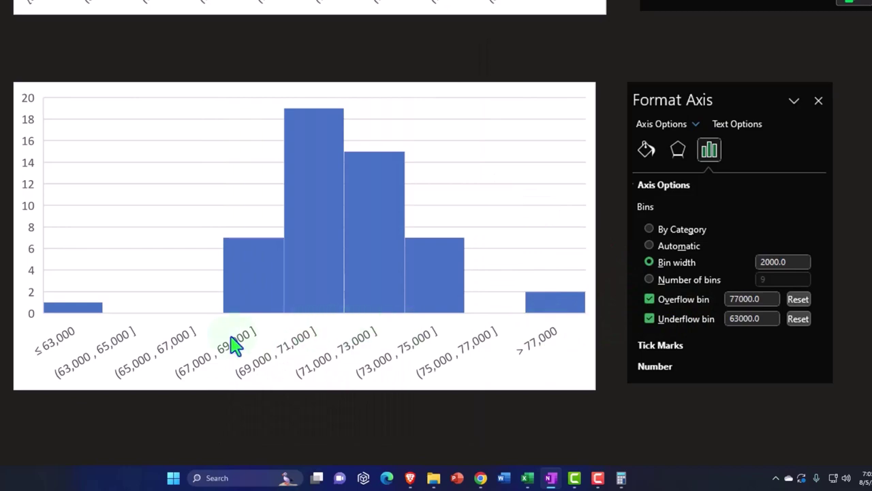
pyautogui.scroll(15, 234, 344)
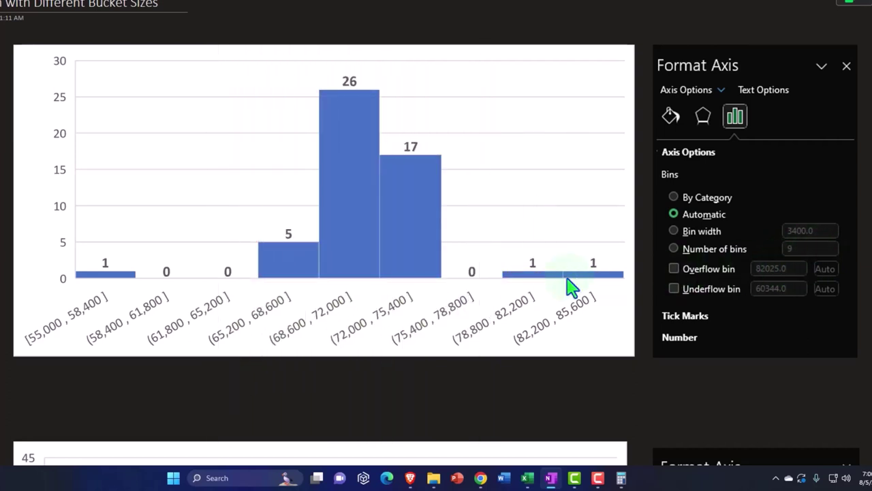
# Step: Give the histogram bin width 2000, overflow bin 77000 and underflow bin 63000
pyautogui.scroll(-5, 570, 284)
pyautogui.scroll(-15, 571, 286)
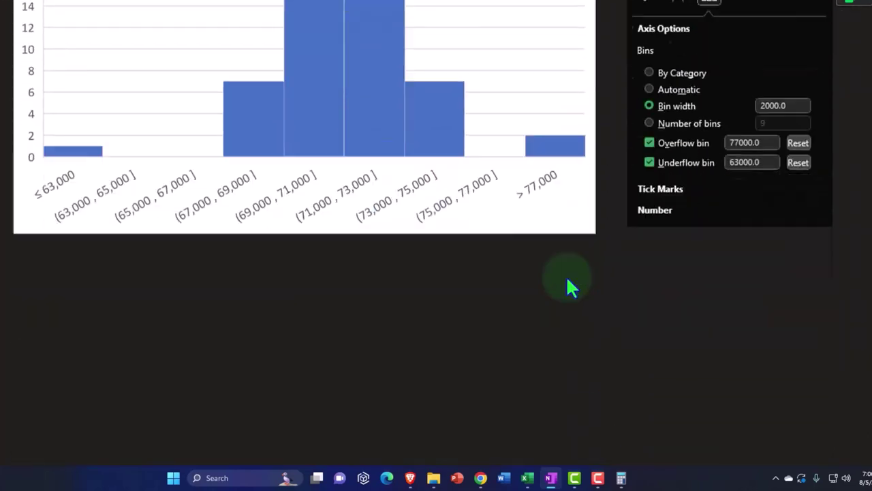
pyautogui.scroll(5, 570, 285)
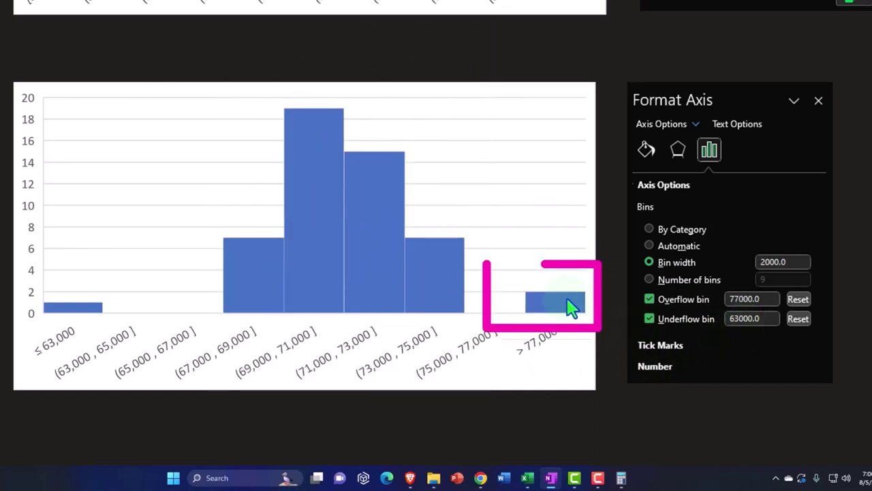
pyautogui.scroll(-15, 571, 310)
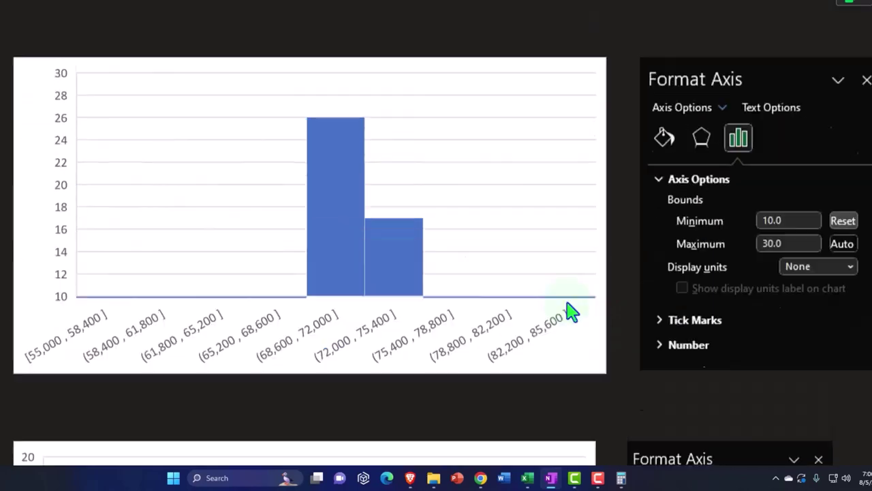
pyautogui.scroll(1, 571, 310)
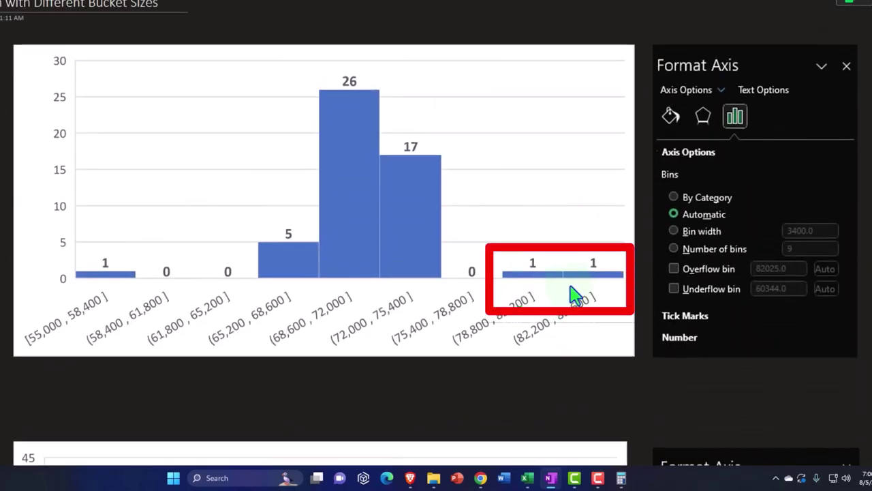
pyautogui.scroll(-5, 576, 317)
pyautogui.scroll(-10, 585, 327)
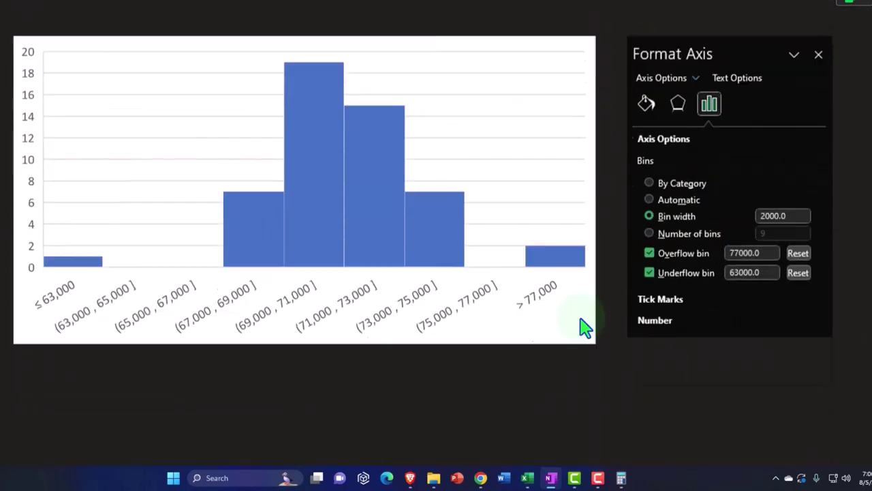
pyautogui.scroll(1, 557, 244)
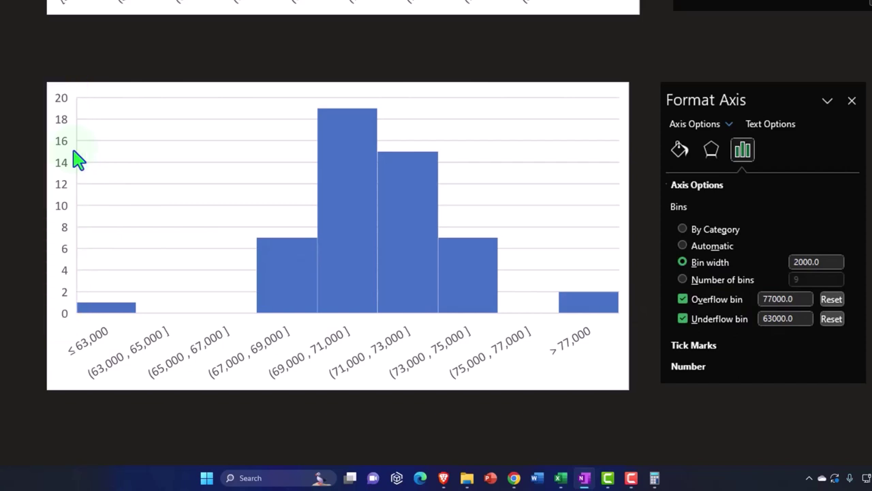
pyautogui.click(75, 152)
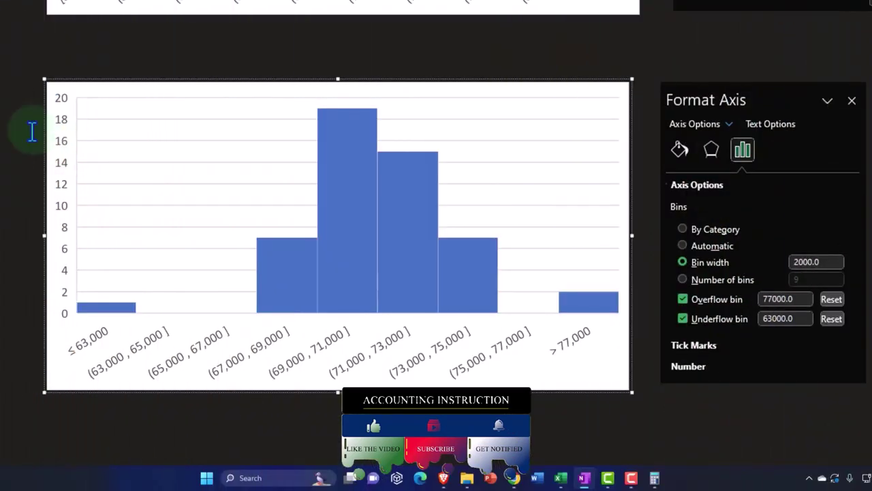
pyautogui.click(17, 113)
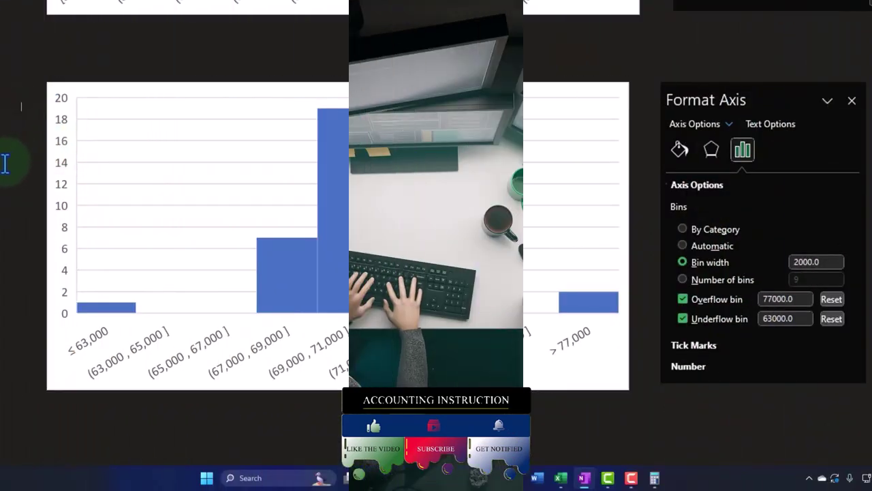